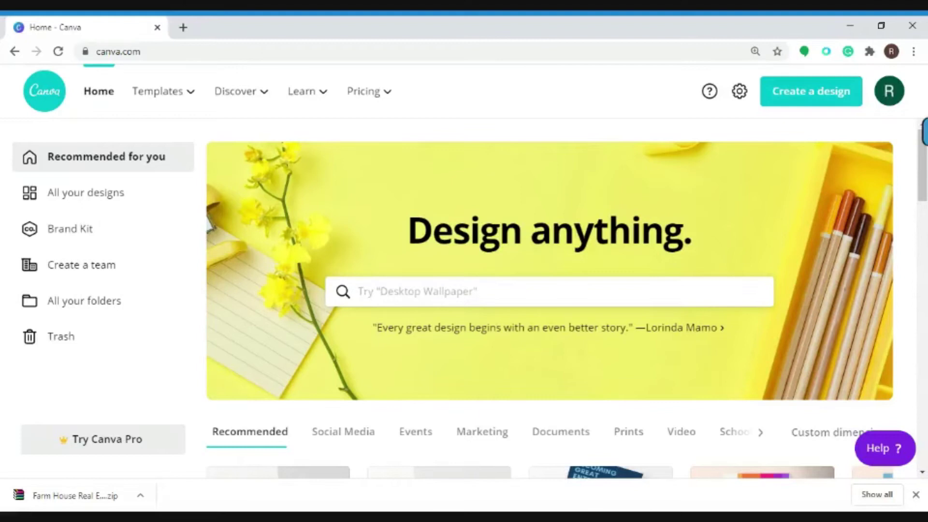
Open the Farmhouse For Sale real estate postcard preview from the Postcard template gallery.
mouse_move(187, 99)
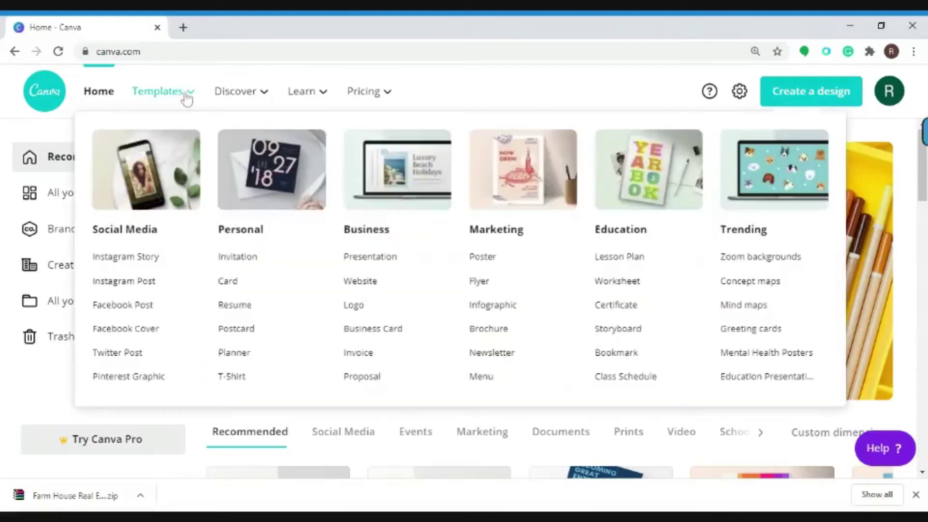
click(238, 330)
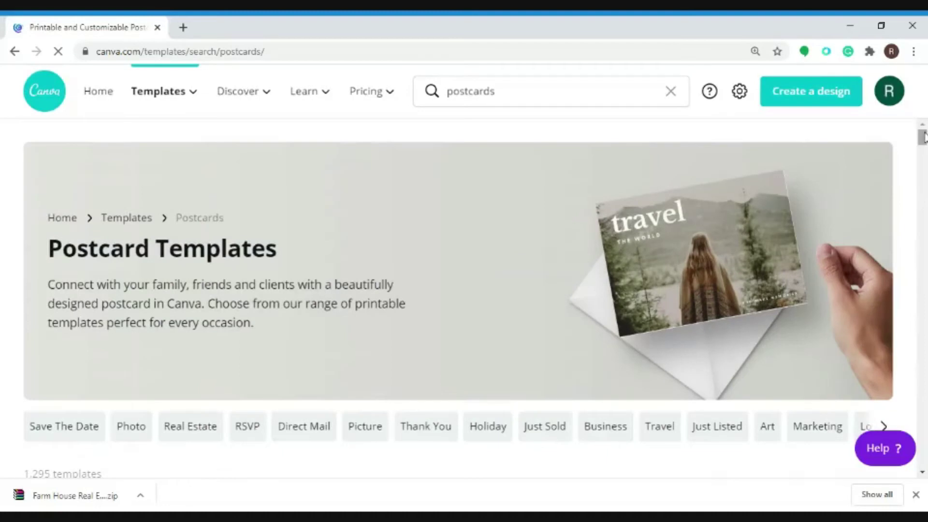
drag(923, 143, 924, 273)
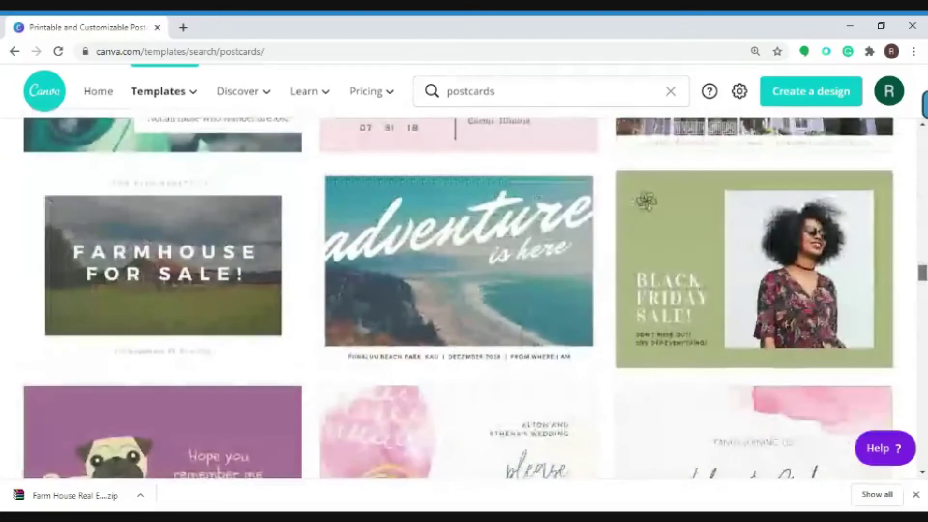
scroll(433, 228, down, 1)
click(226, 232)
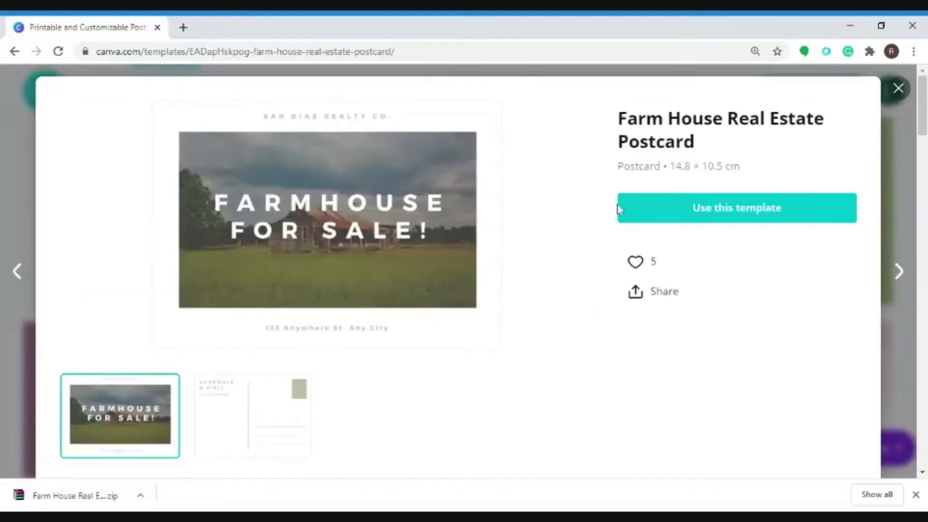
Start a two-page design in the editor from the Farm House Real Estate Postcard template.
click(698, 209)
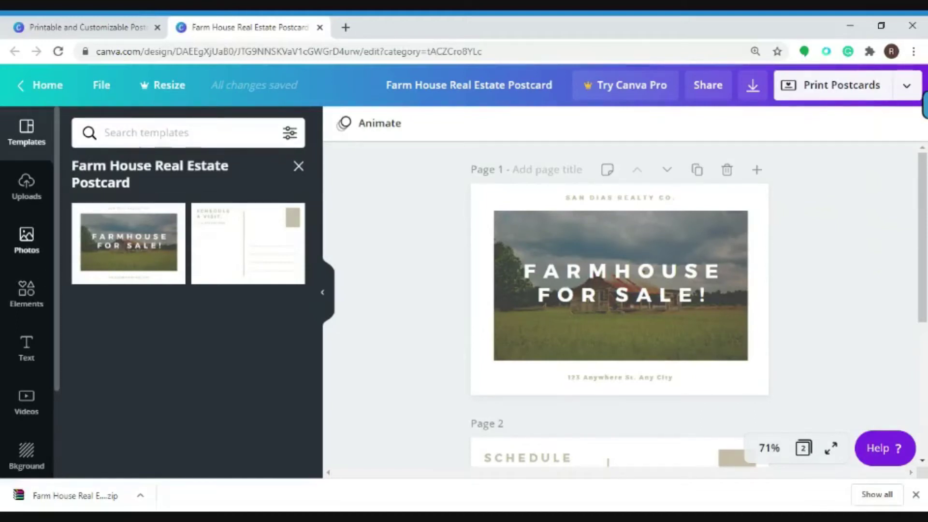
click(32, 251)
Browse the Elements, Text and Photos panels, then drag a modern house photo onto page 1.
click(31, 291)
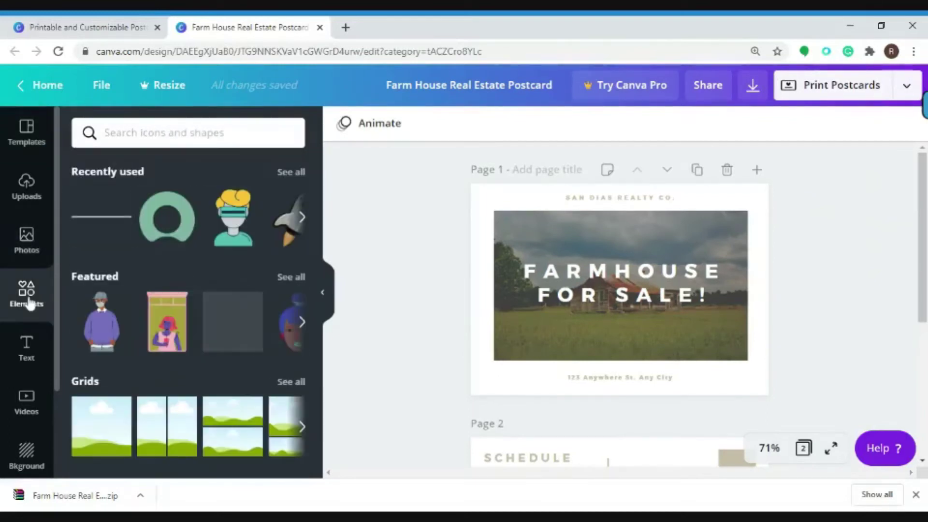
click(26, 349)
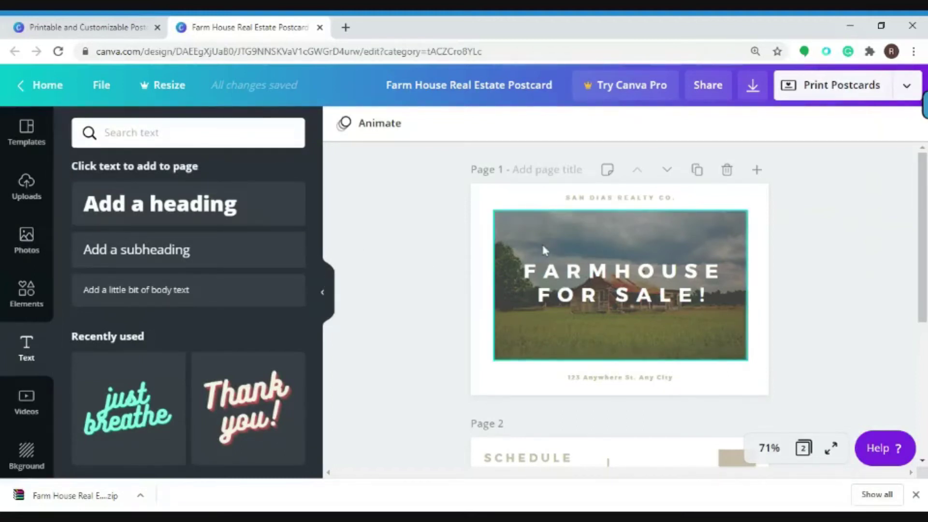
click(23, 252)
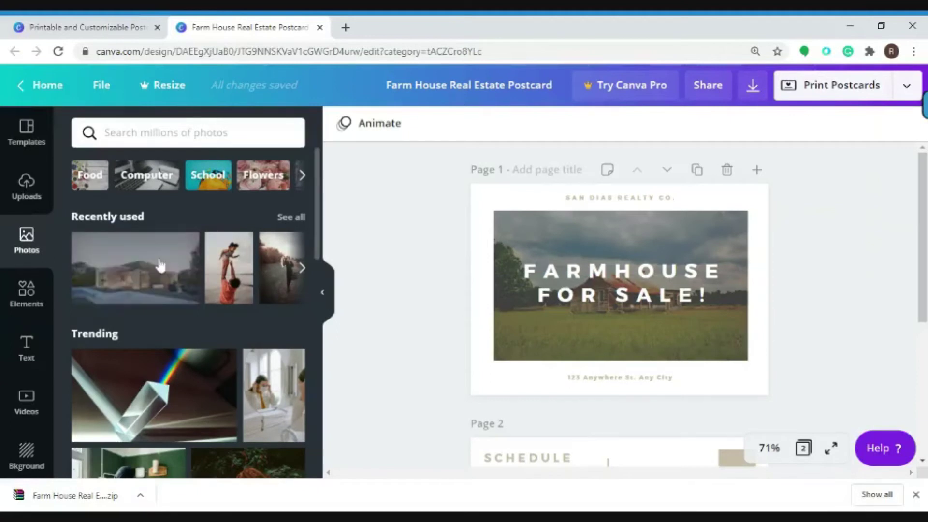
drag(156, 255, 532, 270)
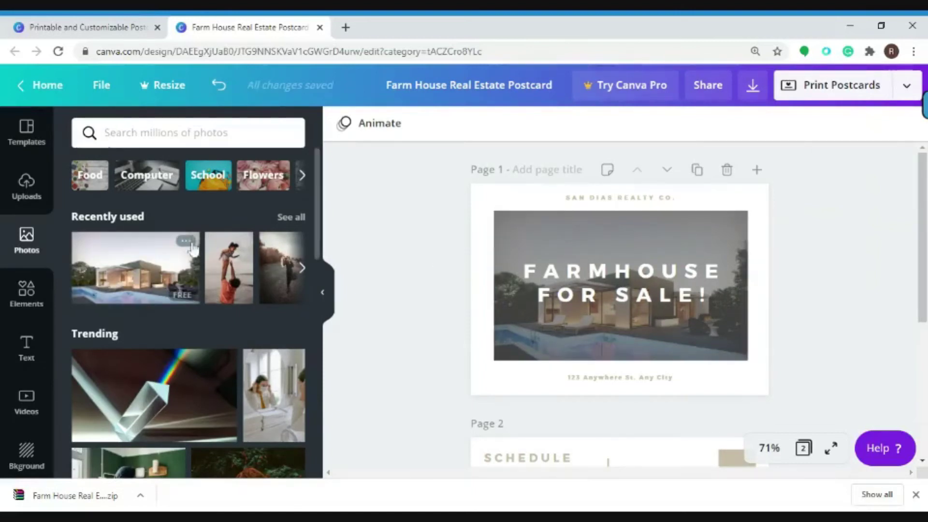
Drop the modern house-with-pool photo into page 1's image frame and collapse the side panel.
drag(121, 276, 543, 257)
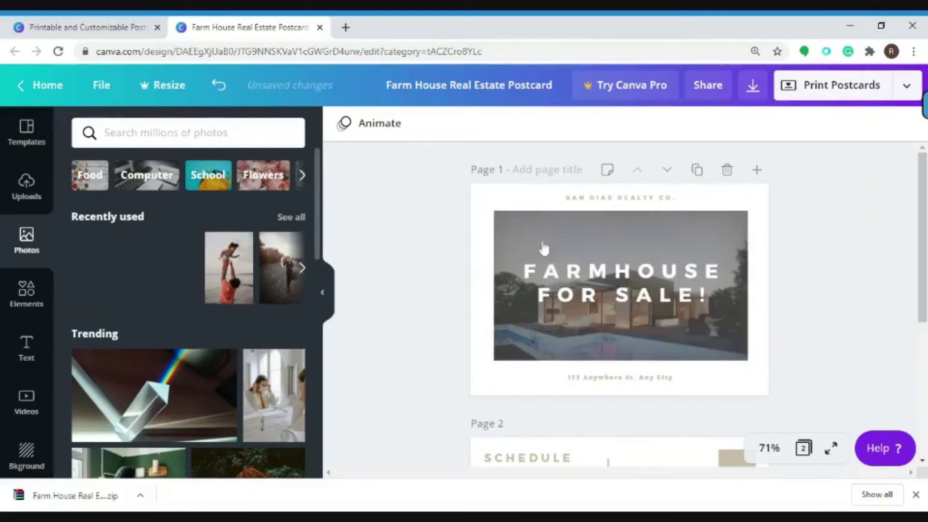
click(322, 292)
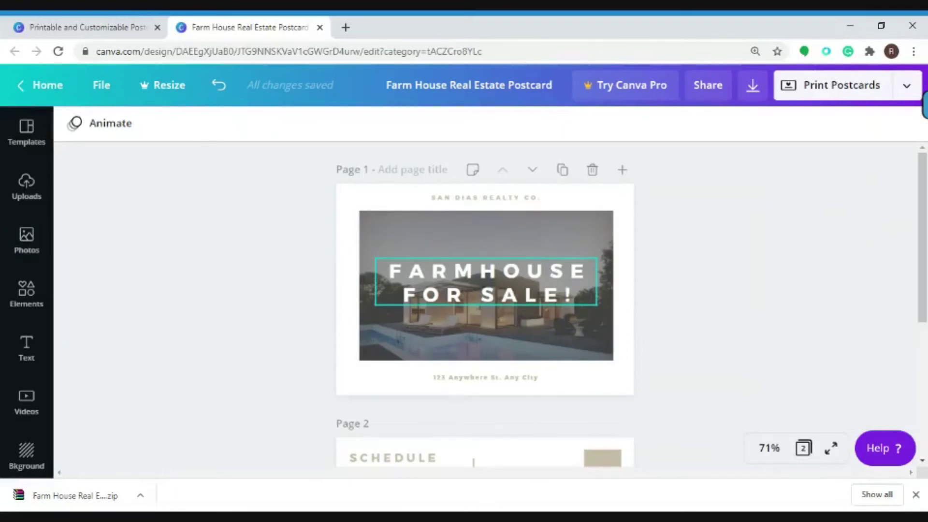
Check the San Dias Realty Co. and address lines, then select the FARMHOUSE FOR SALE! headline.
scroll(485, 290, down, 2)
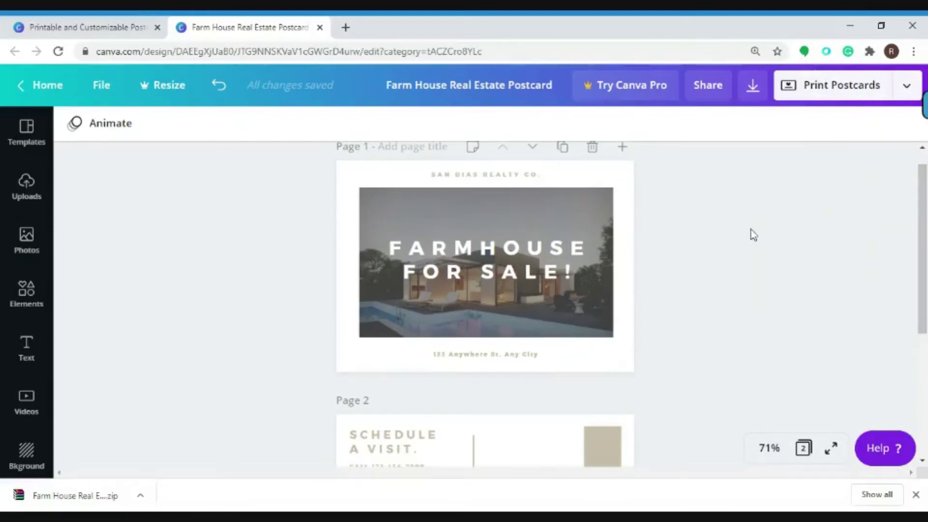
scroll(484, 290, up, 2)
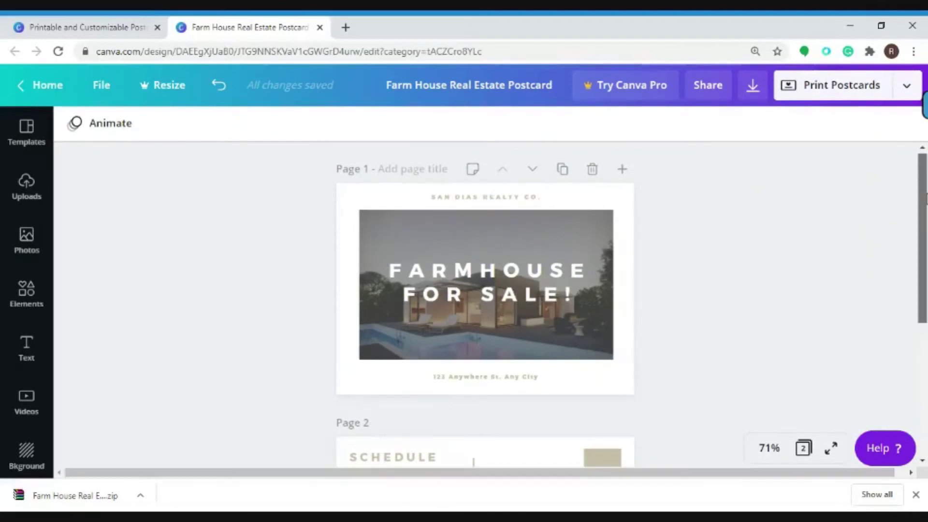
scroll(485, 290, down, 2)
scroll(485, 290, up, 2)
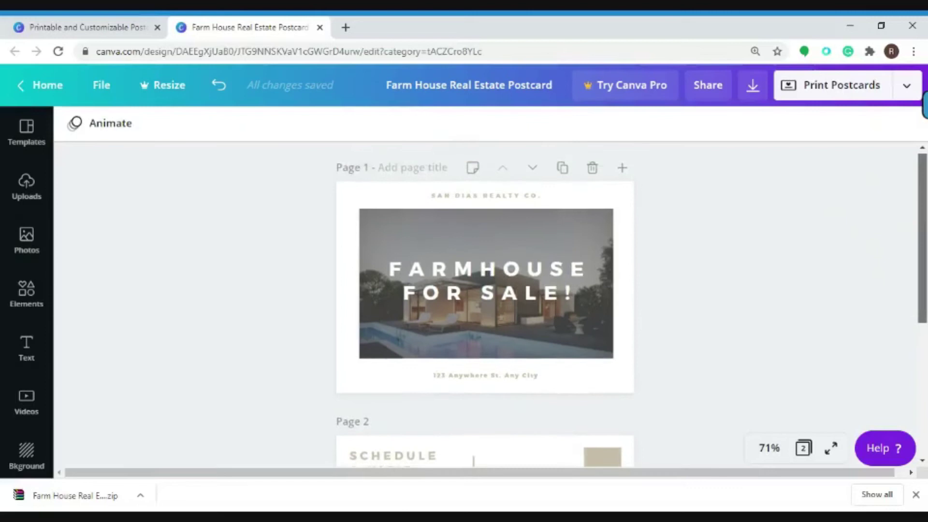
click(554, 203)
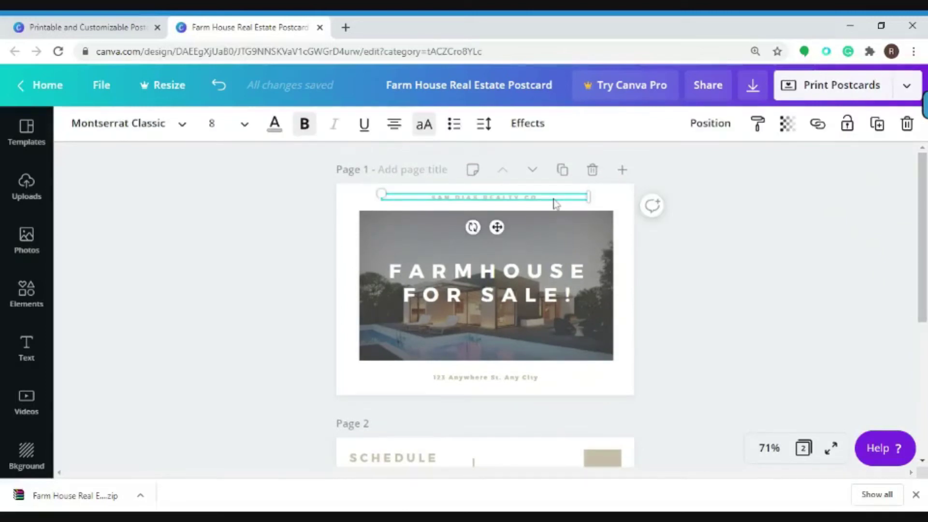
click(508, 377)
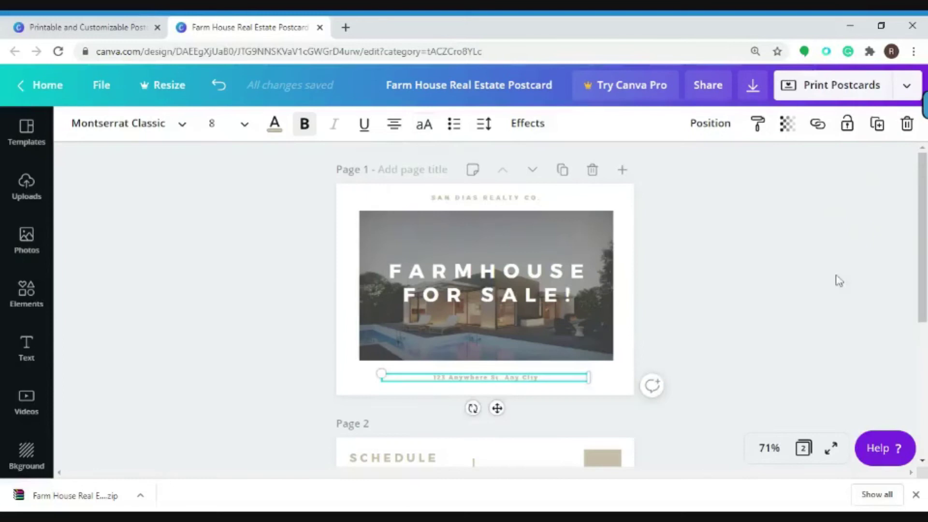
click(541, 277)
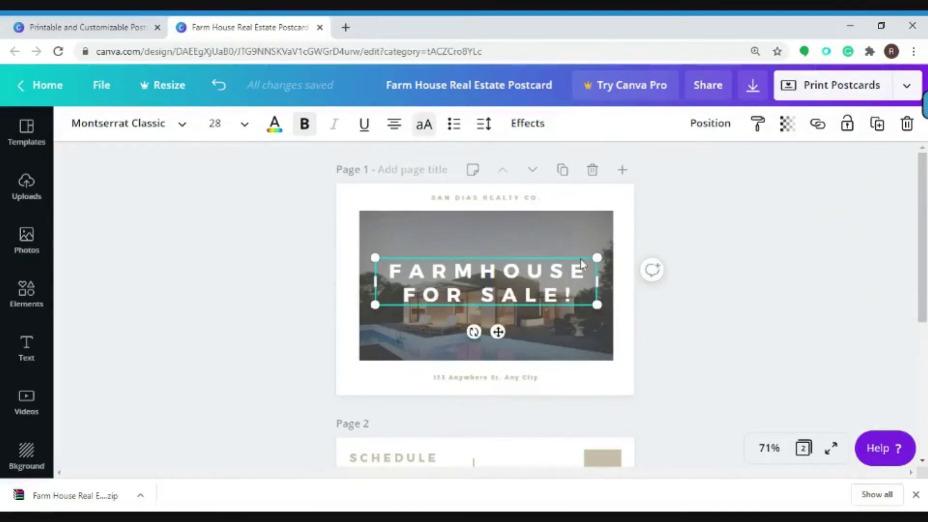
Change the page 1 headline from 'FARMHOUSE FOR SALE!' to 'CHECK OUT WHAT WE HAVE'.
double_click(571, 294)
key(Escape)
drag(575, 294, 360, 264)
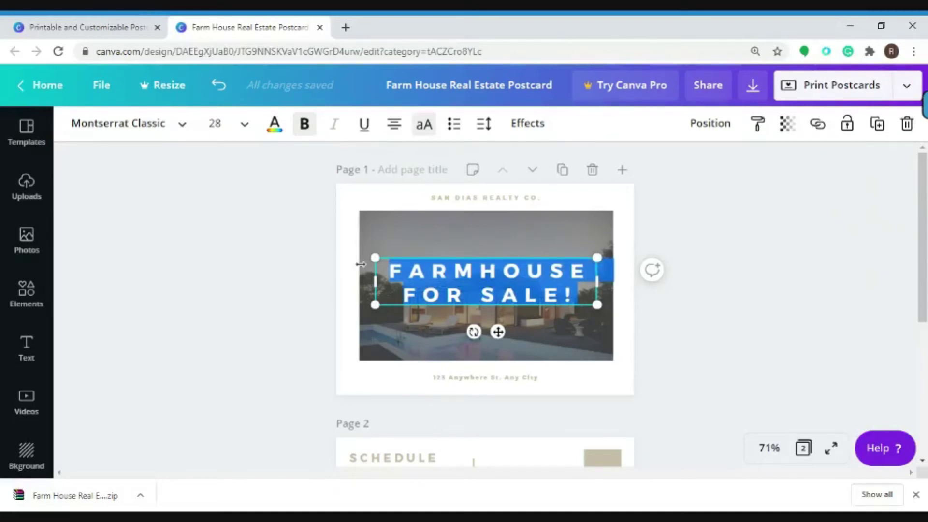
key(BackSpace)
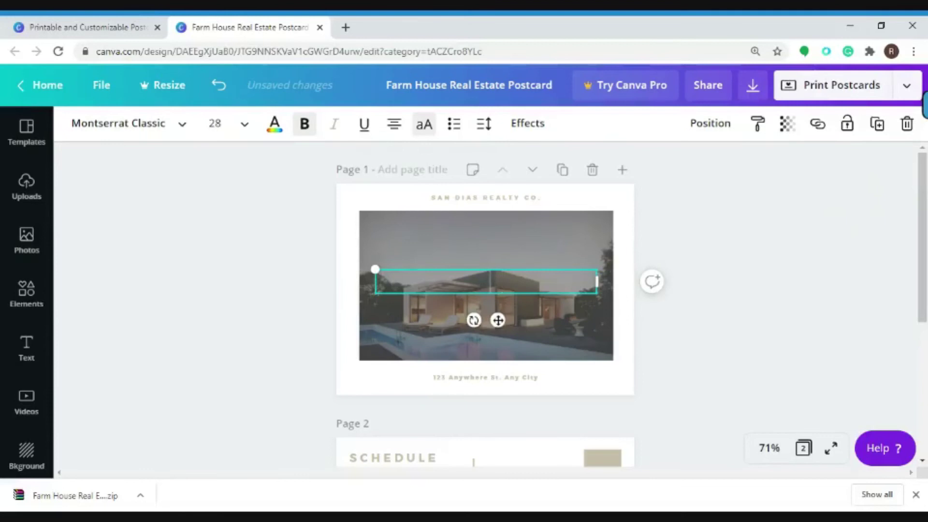
text(OPEN)
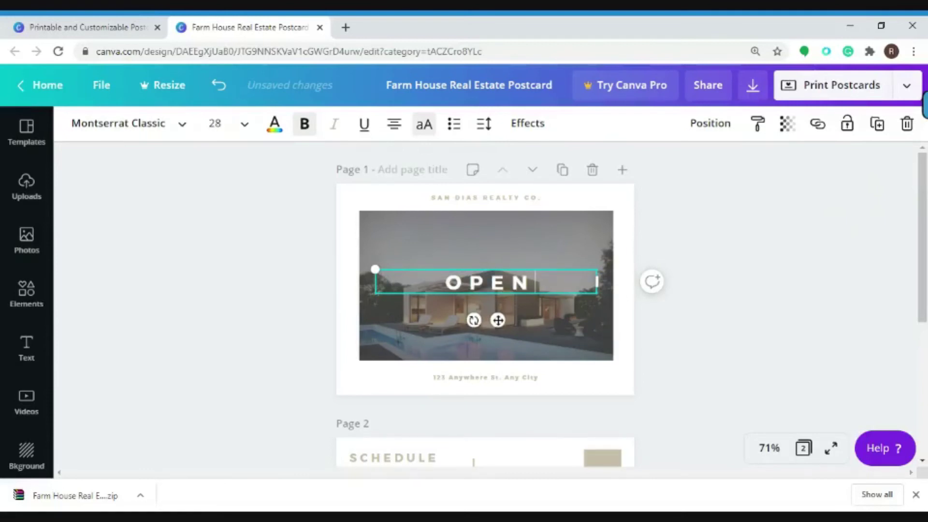
text(HOUS)
key(BackSpace)
key(BackSpace)
key(BackSpace)
key(BackSpace)
key(BackSpace)
key(BackSpace)
key(BackSpace)
key(BackSpace)
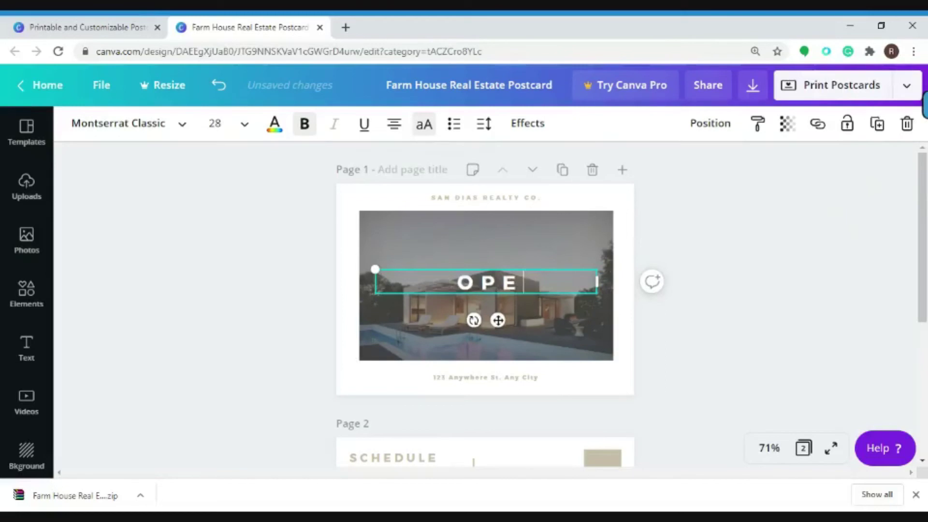
text(CHEC)
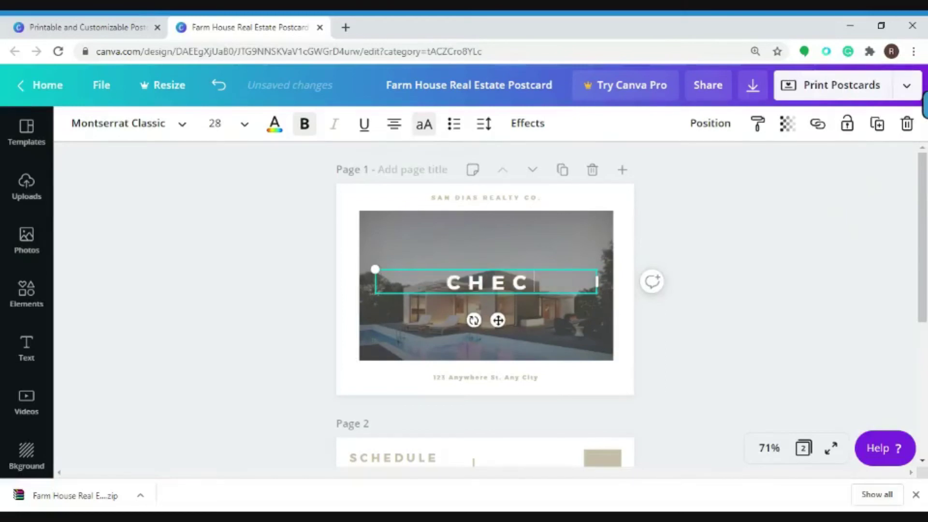
text(K OUT)
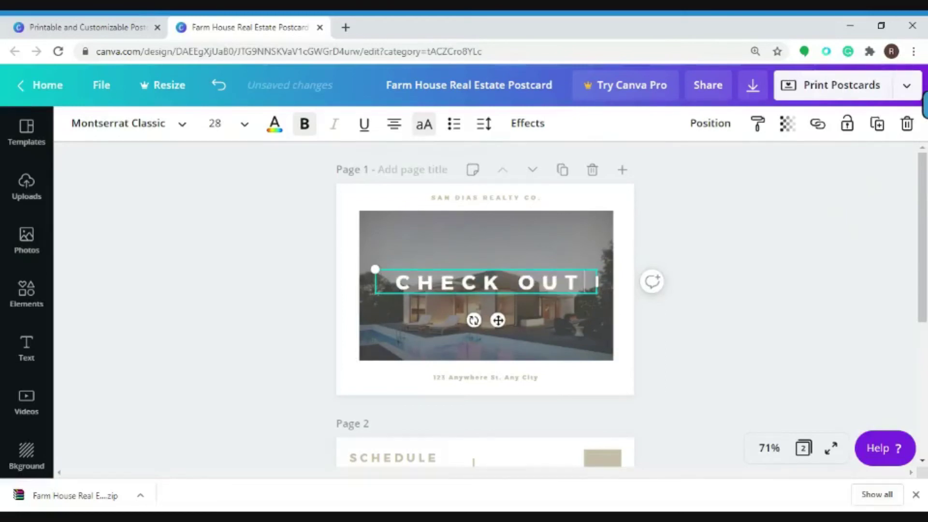
text( WHAT WE)
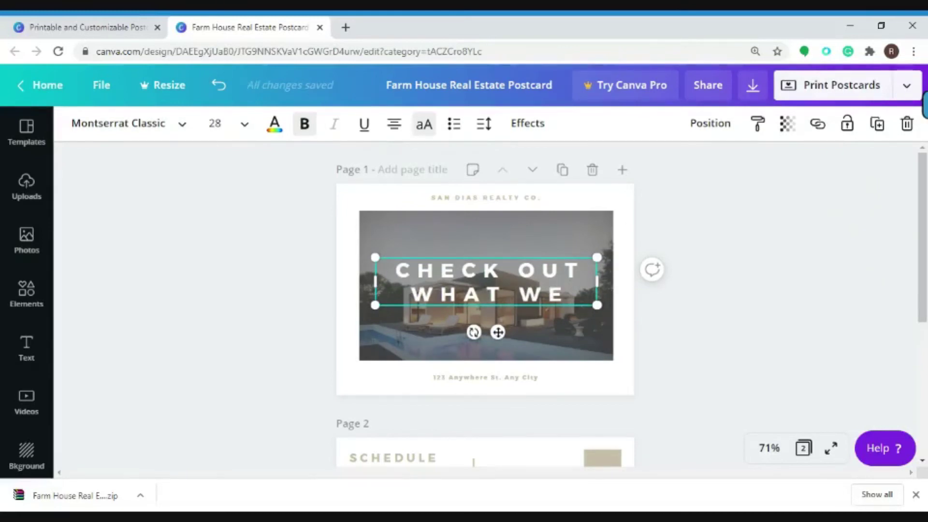
text(HAV)
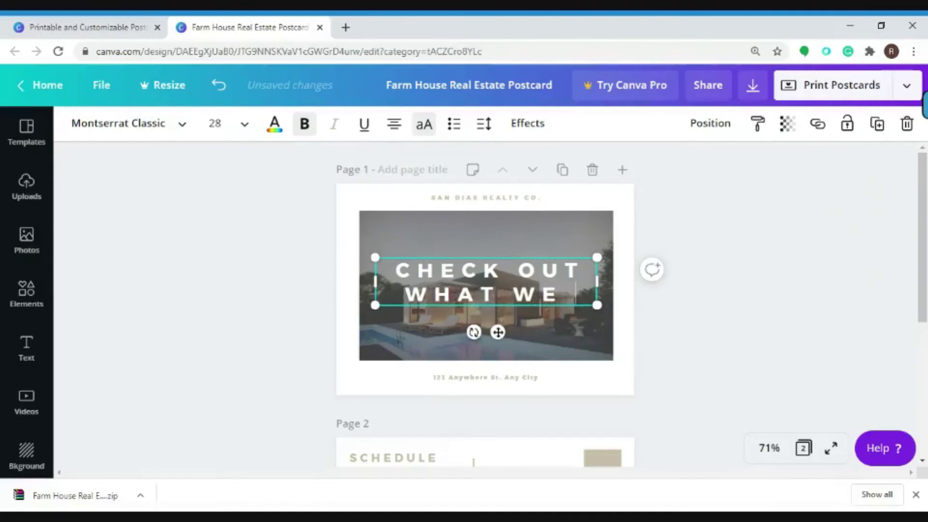
text(E)
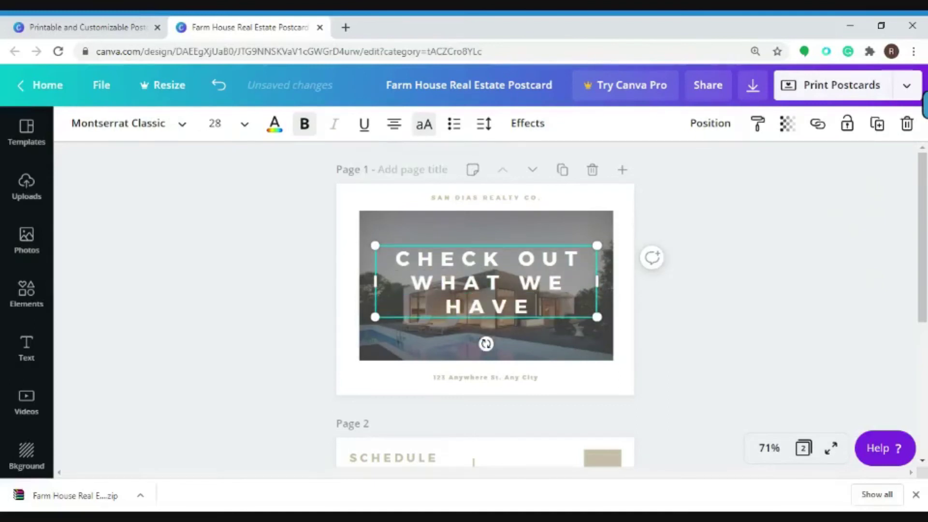
click(691, 312)
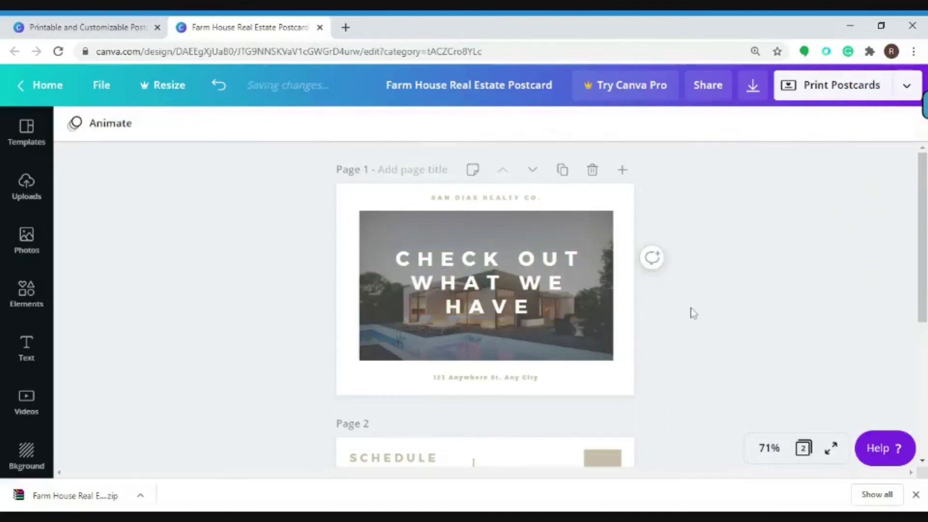
Download the postcard with PNG selected as the file type.
scroll(485, 300, down, 4)
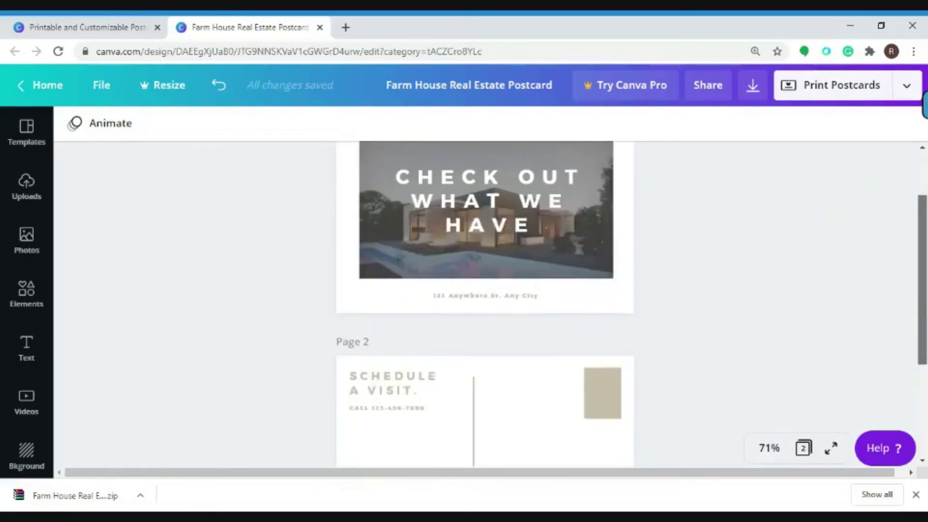
scroll(485, 300, up, 3)
scroll(485, 265, up, 1)
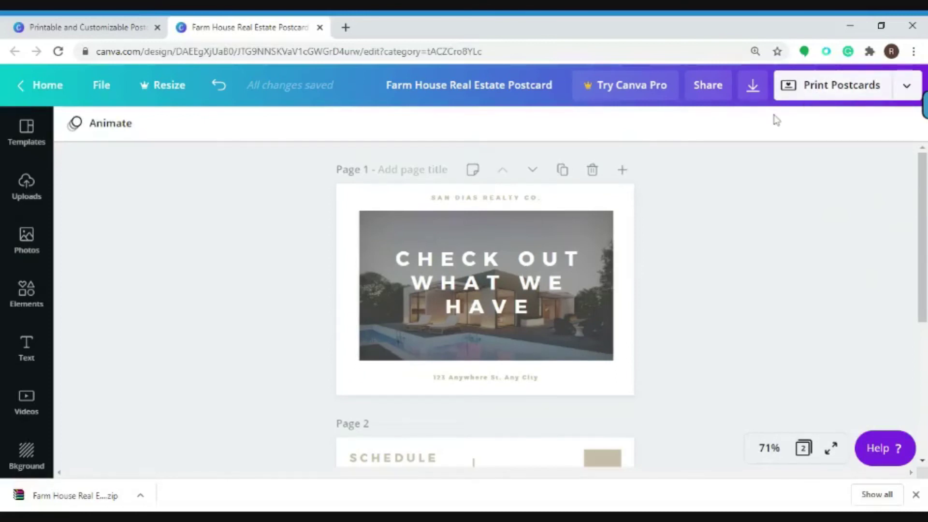
click(752, 90)
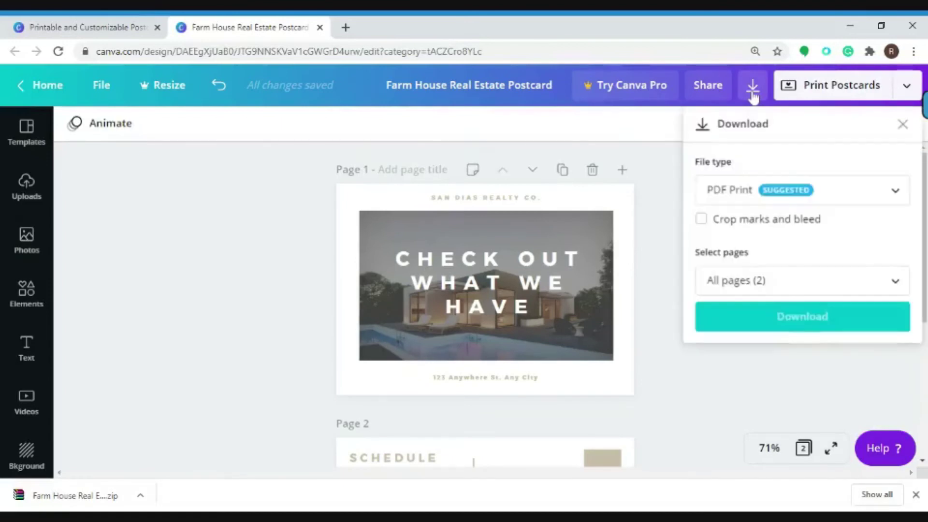
click(743, 207)
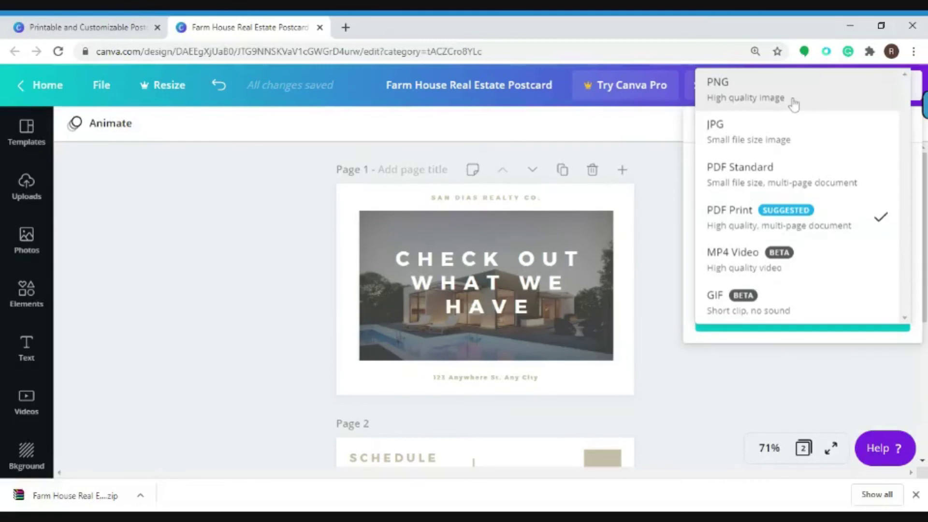
click(747, 89)
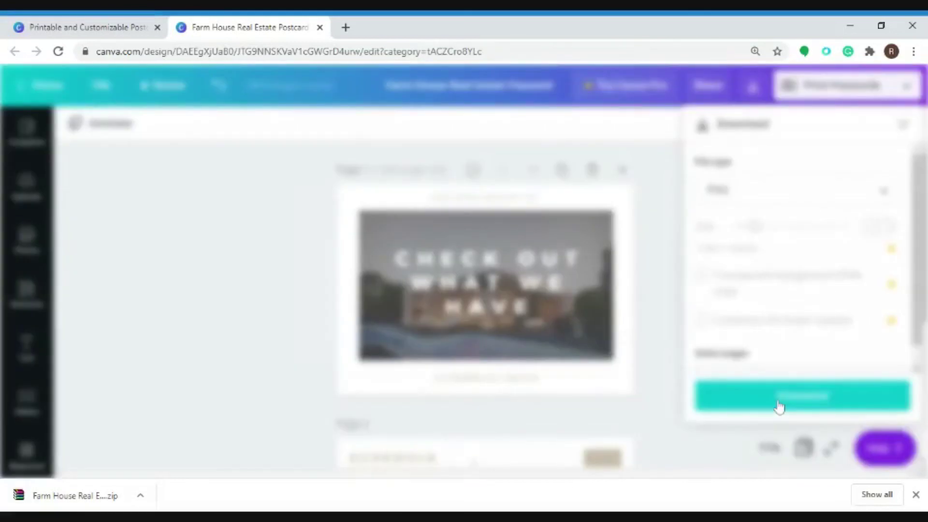
click(779, 405)
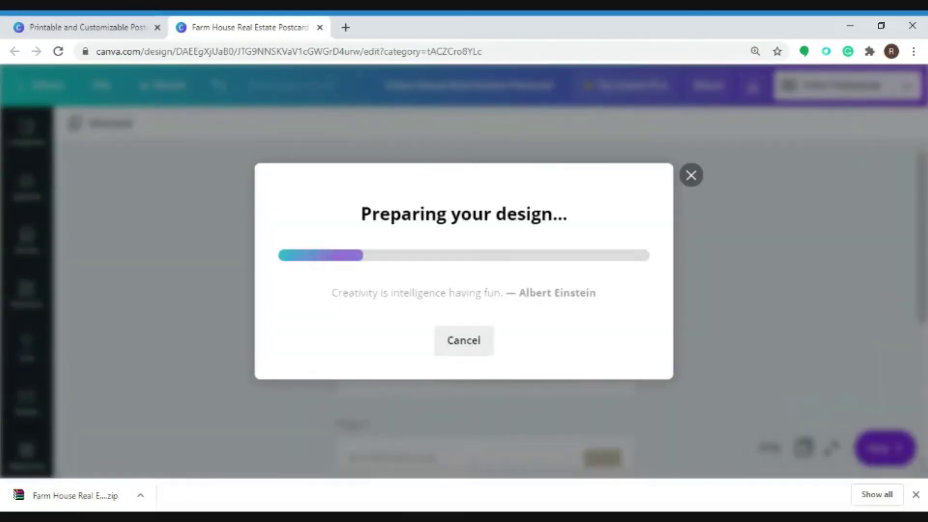